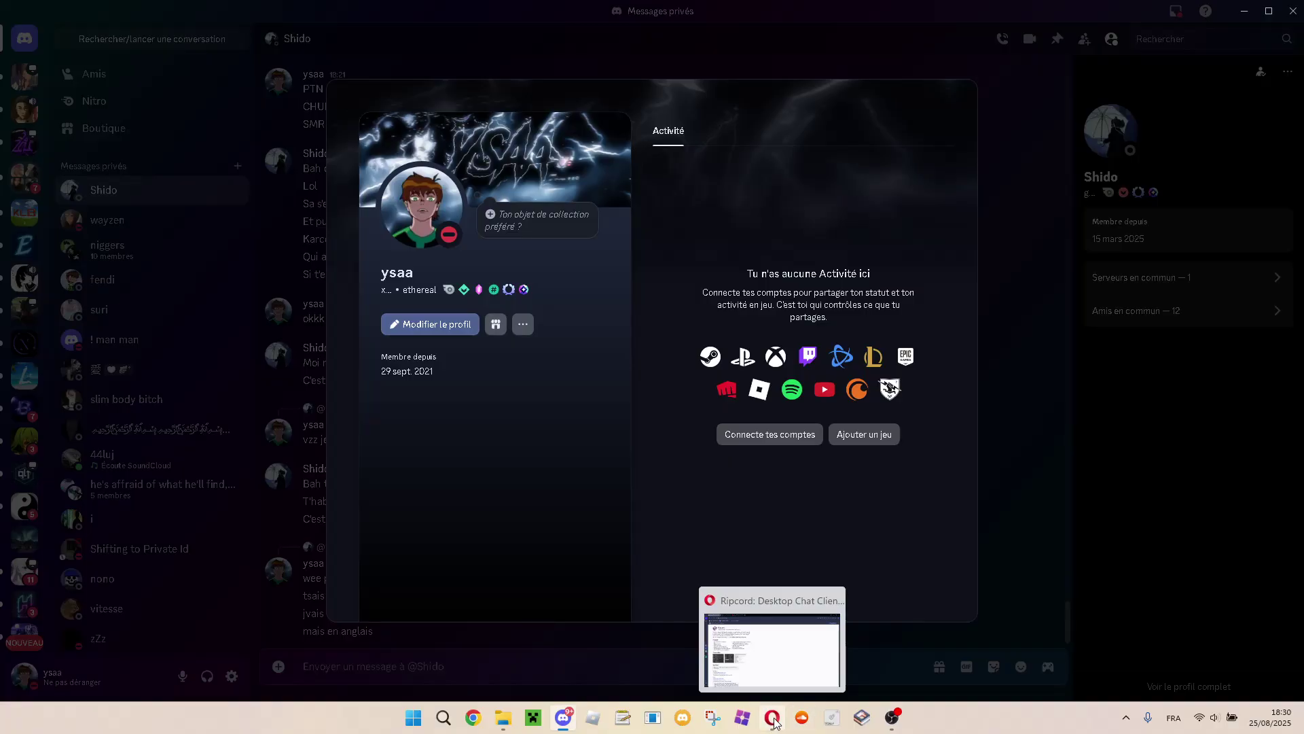
Highlight the Ripcord intro text, then switch to the ripcord-audio-hook GitHub releases page.
left_click(774, 720)
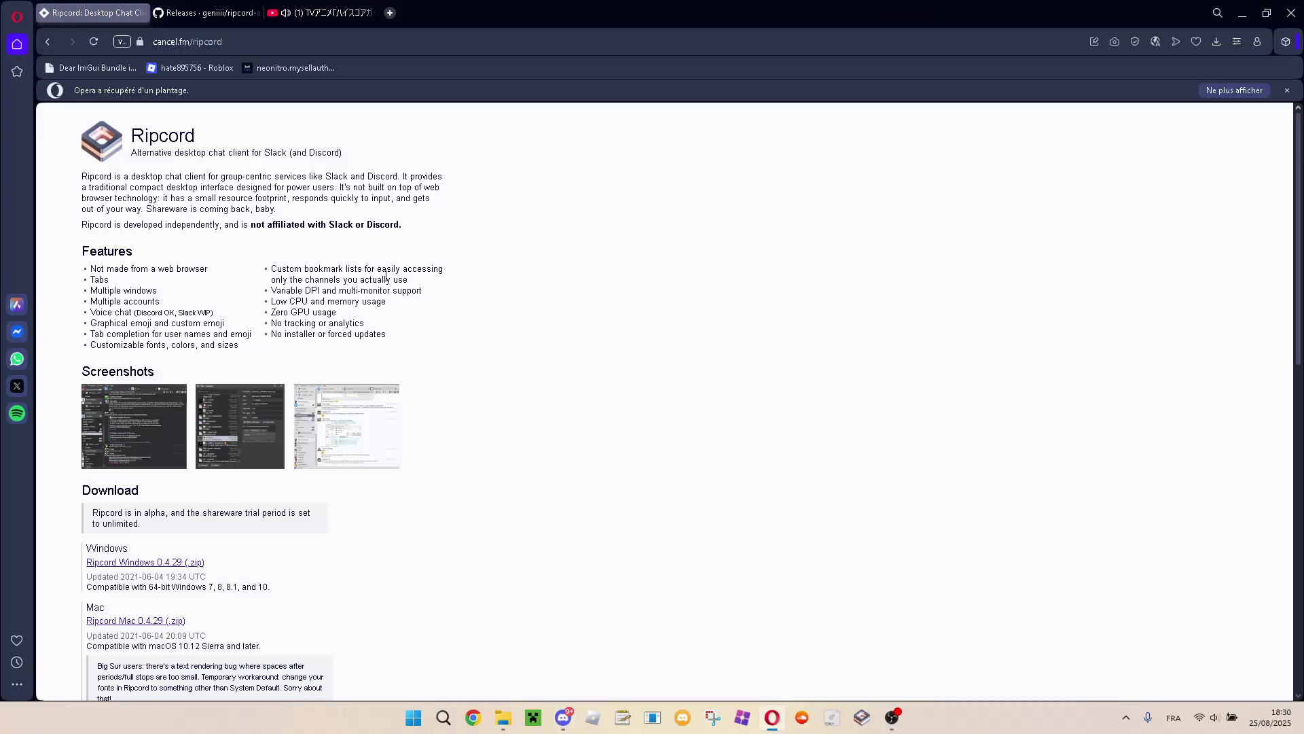
left_click_drag(134, 139, 108, 253)
left_click(165, 226)
double_click(164, 136)
scroll(173, 280, "down", 2)
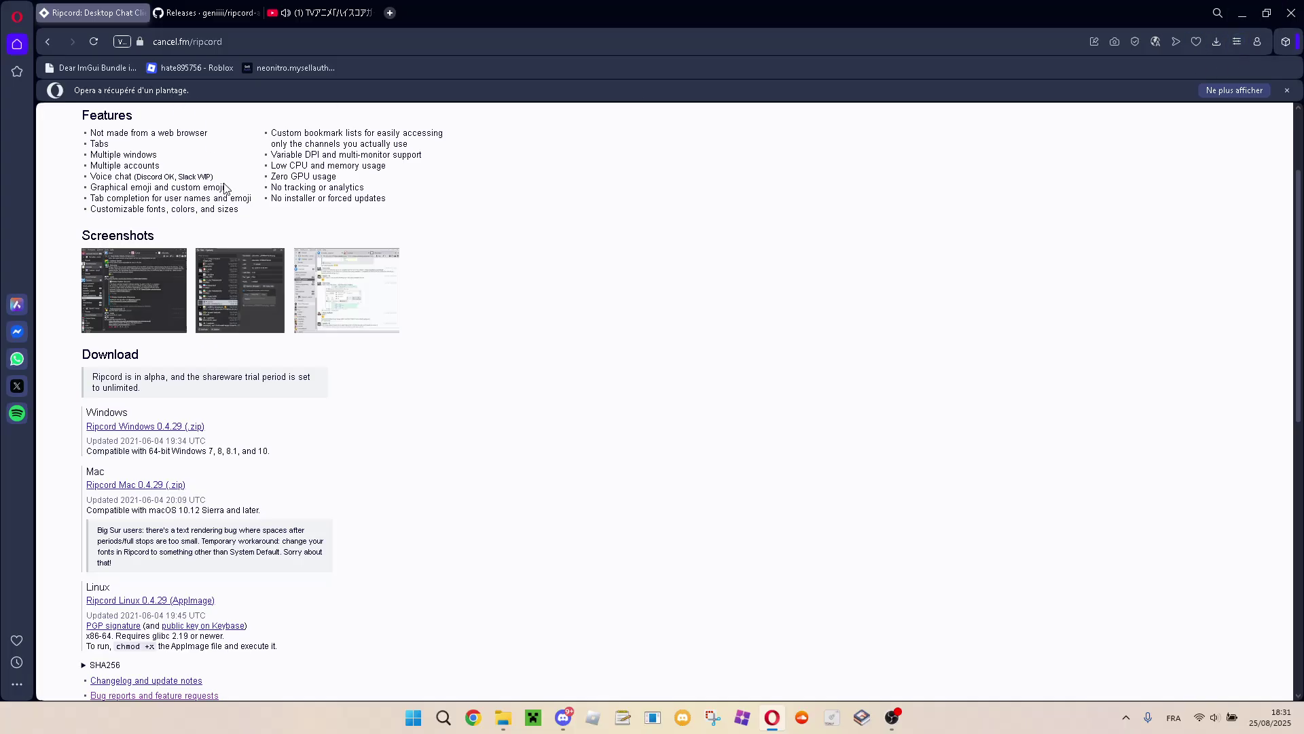
left_click(205, 12)
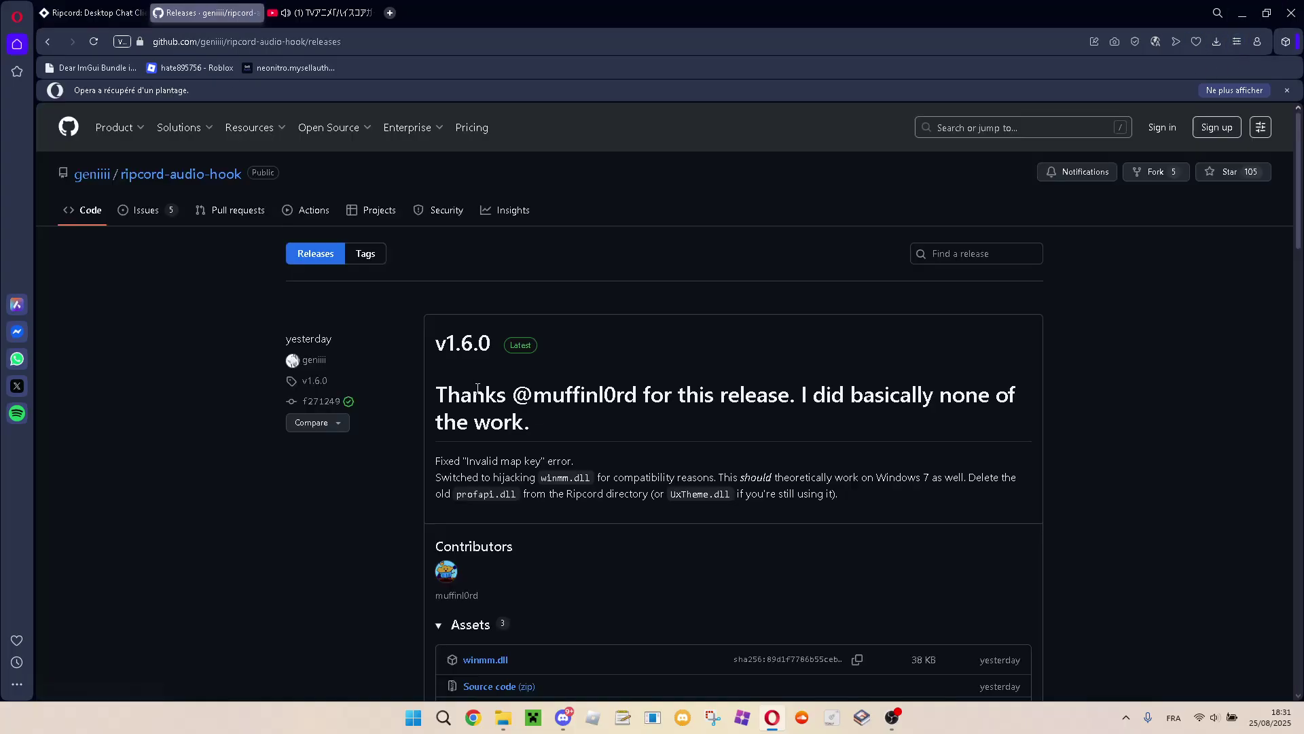
scroll(506, 399, "down", 1)
scroll(560, 367, "down", 1)
left_click_drag(439, 255, 589, 290)
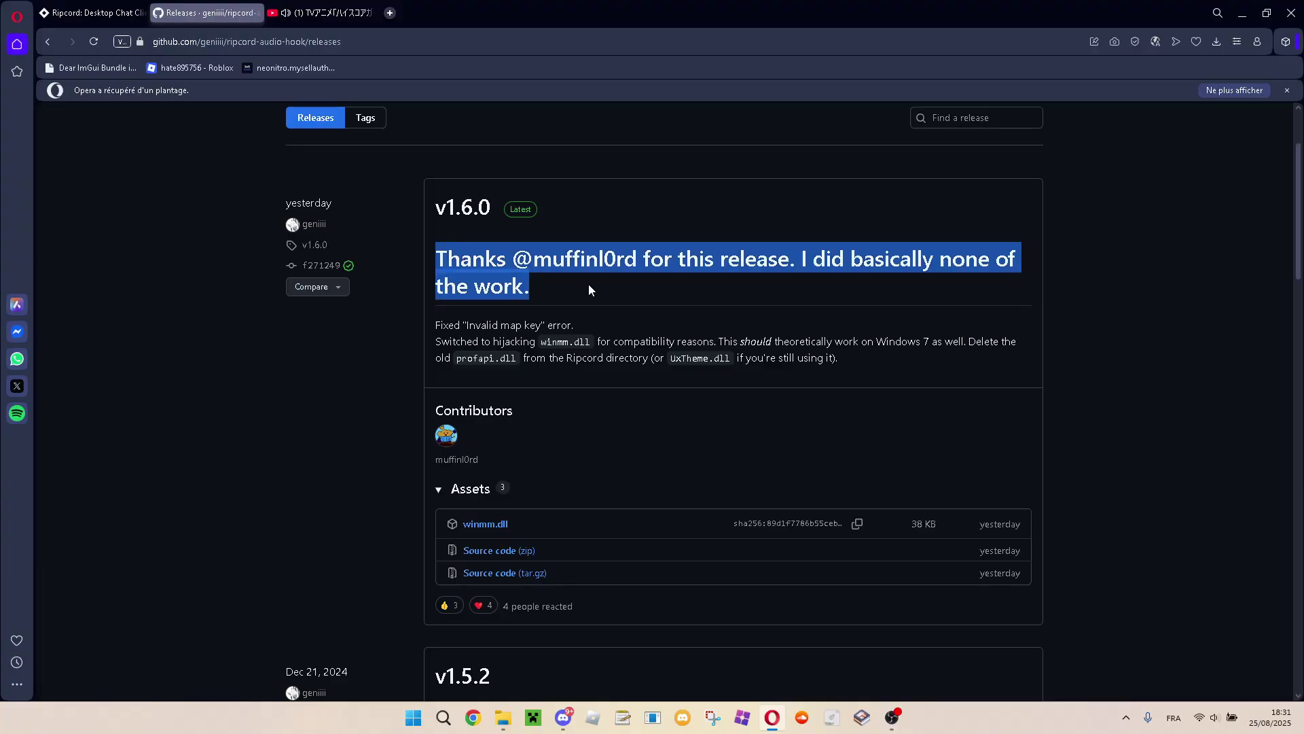
left_click(612, 336)
scroll(483, 528, "up", 2)
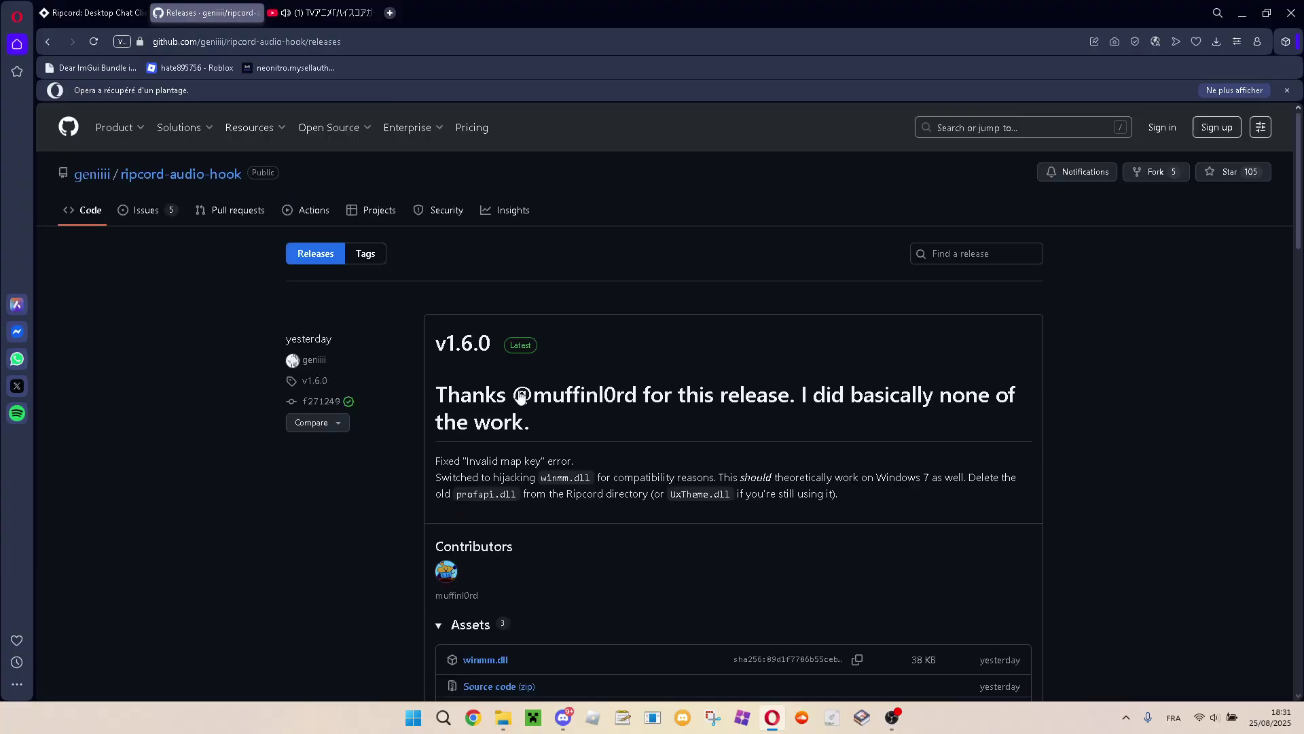
left_click(245, 41)
left_click(239, 307)
Select and open the Ripcord_Win_0.4.29 archive in the Downloads folder.
left_click(502, 717)
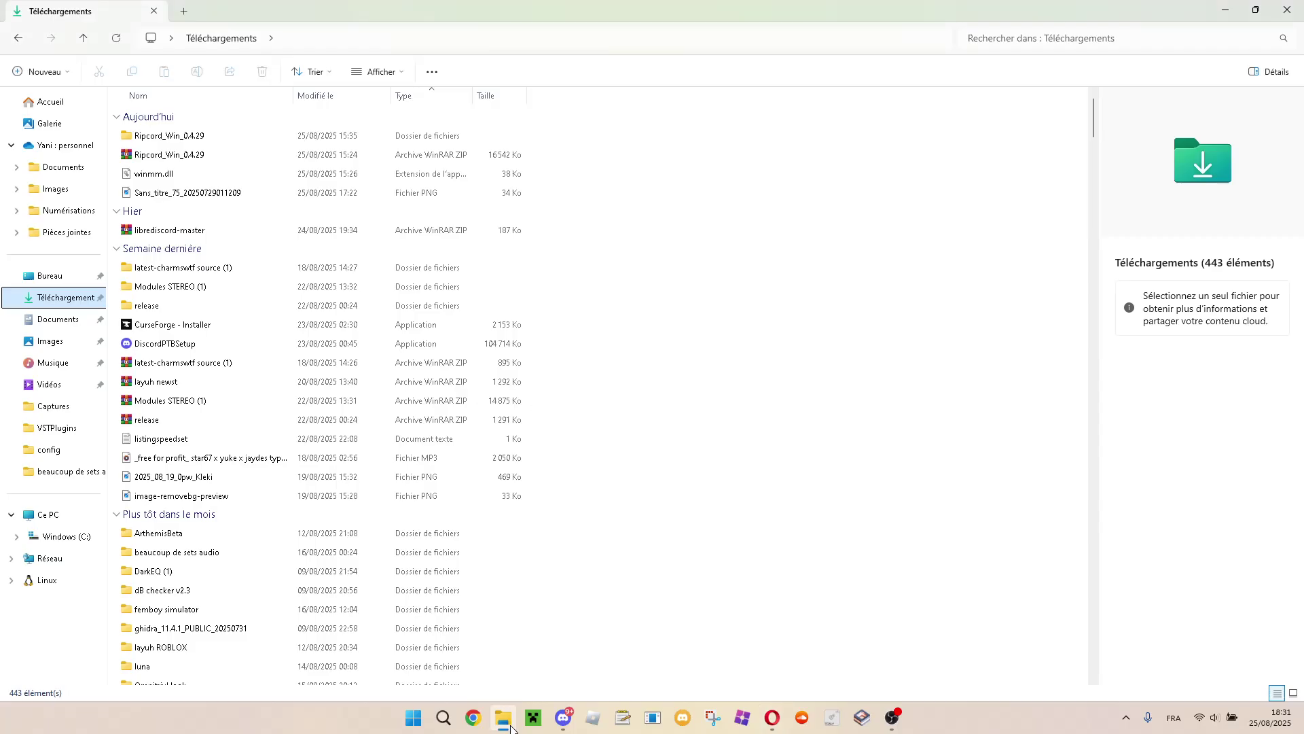
left_click(149, 155)
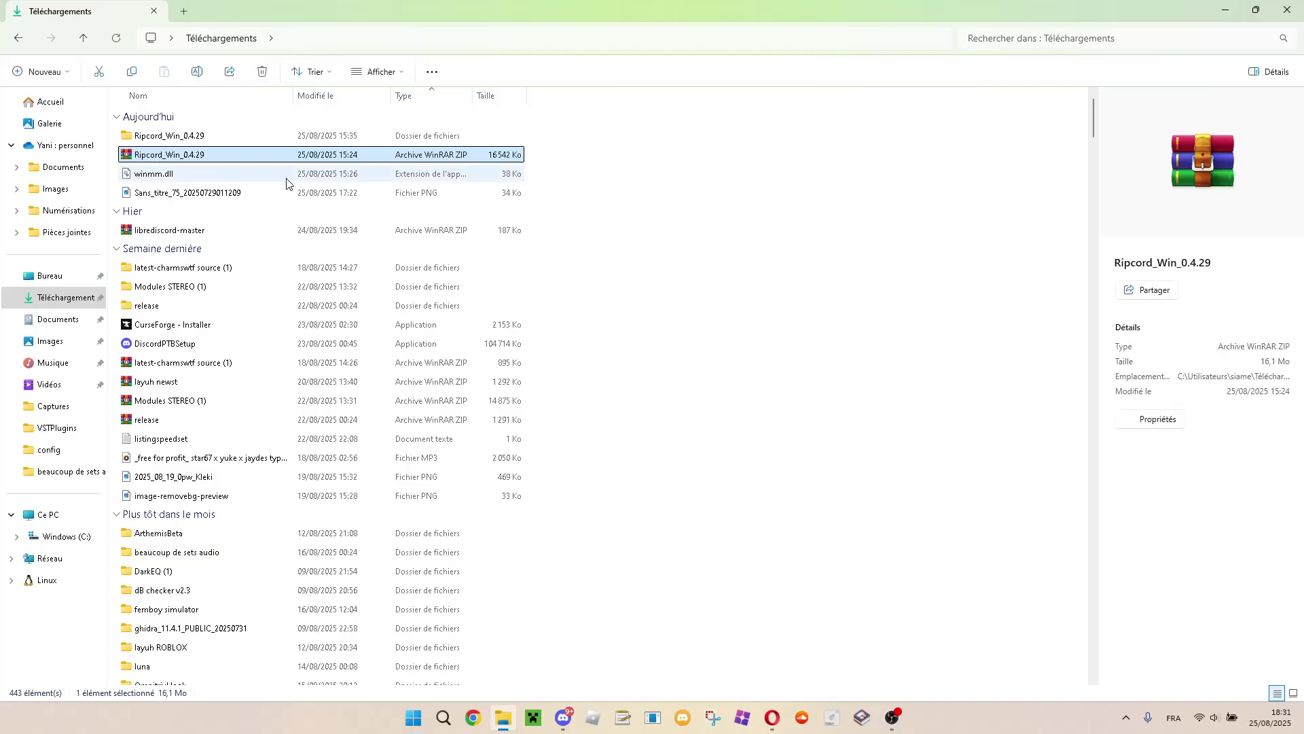
left_click(153, 173)
double_click(169, 155)
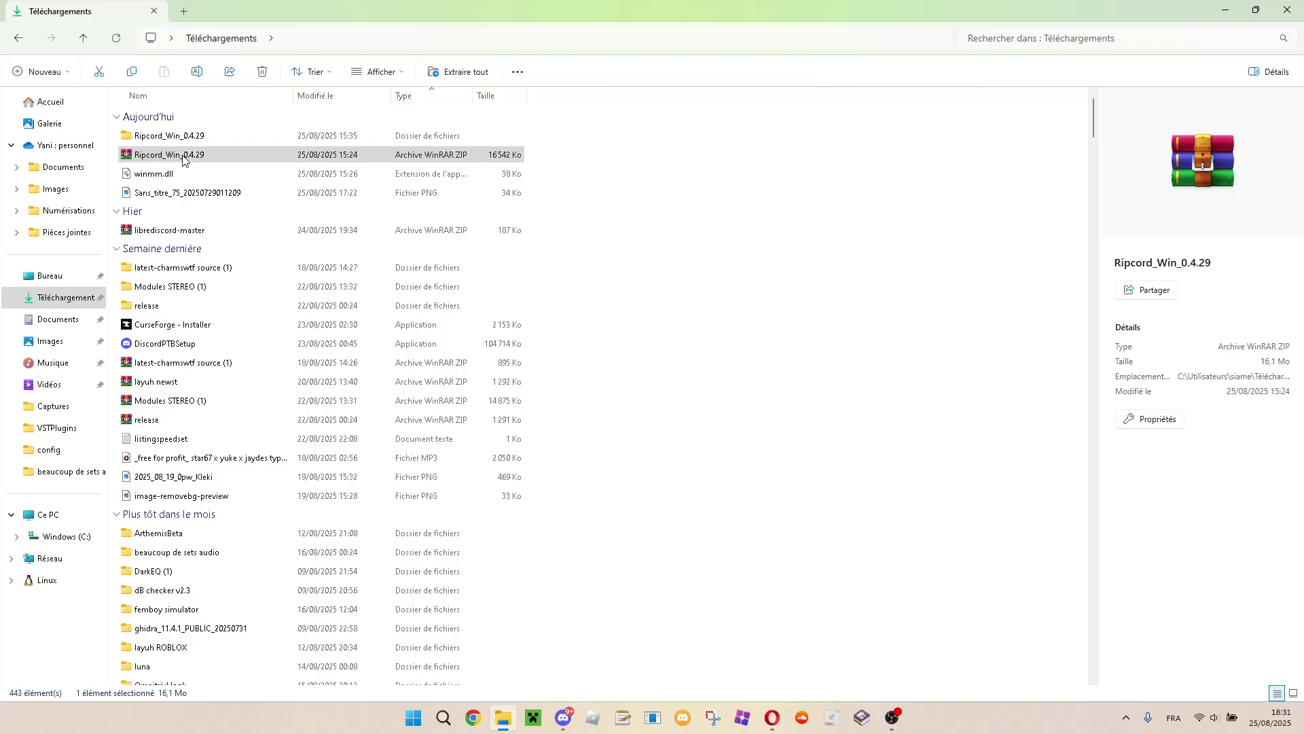
Extract the Ripcord archive with WinRAR, overwriting all files, and dismiss the diagnostic.
right_click(184, 157)
left_click(523, 444)
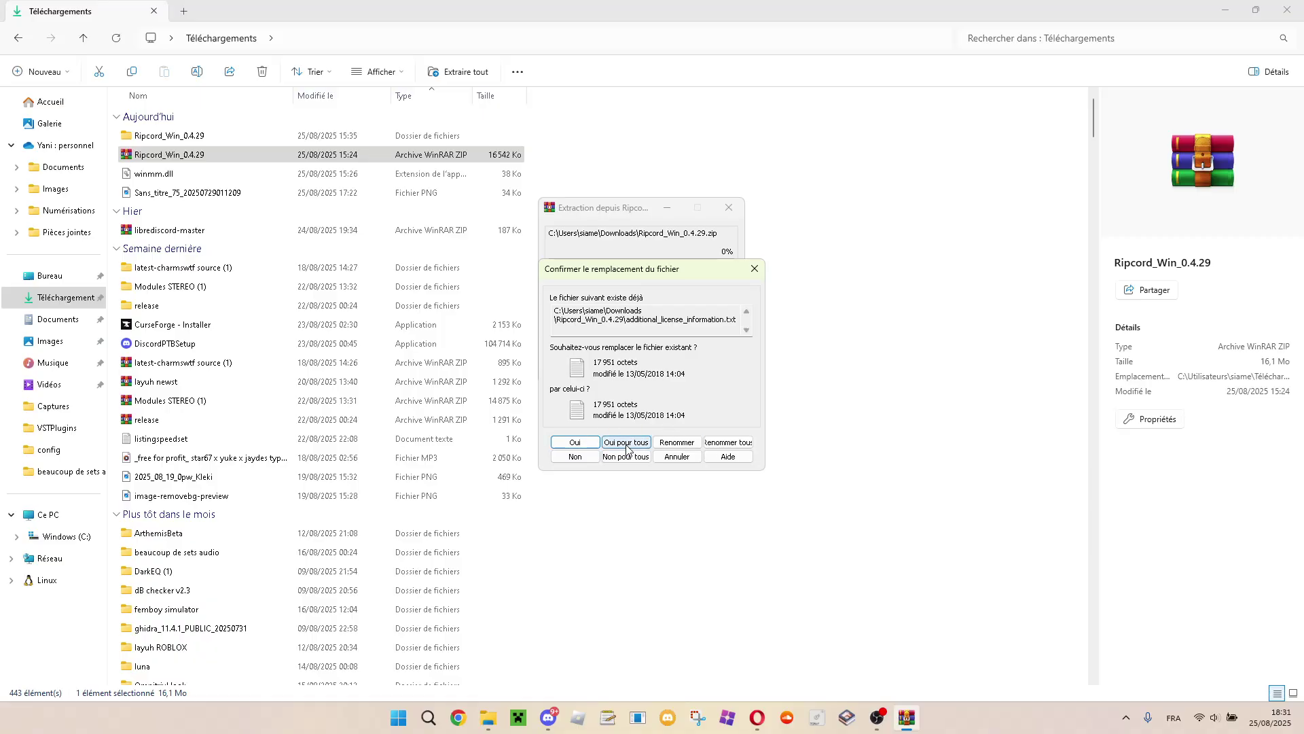
left_click(754, 270)
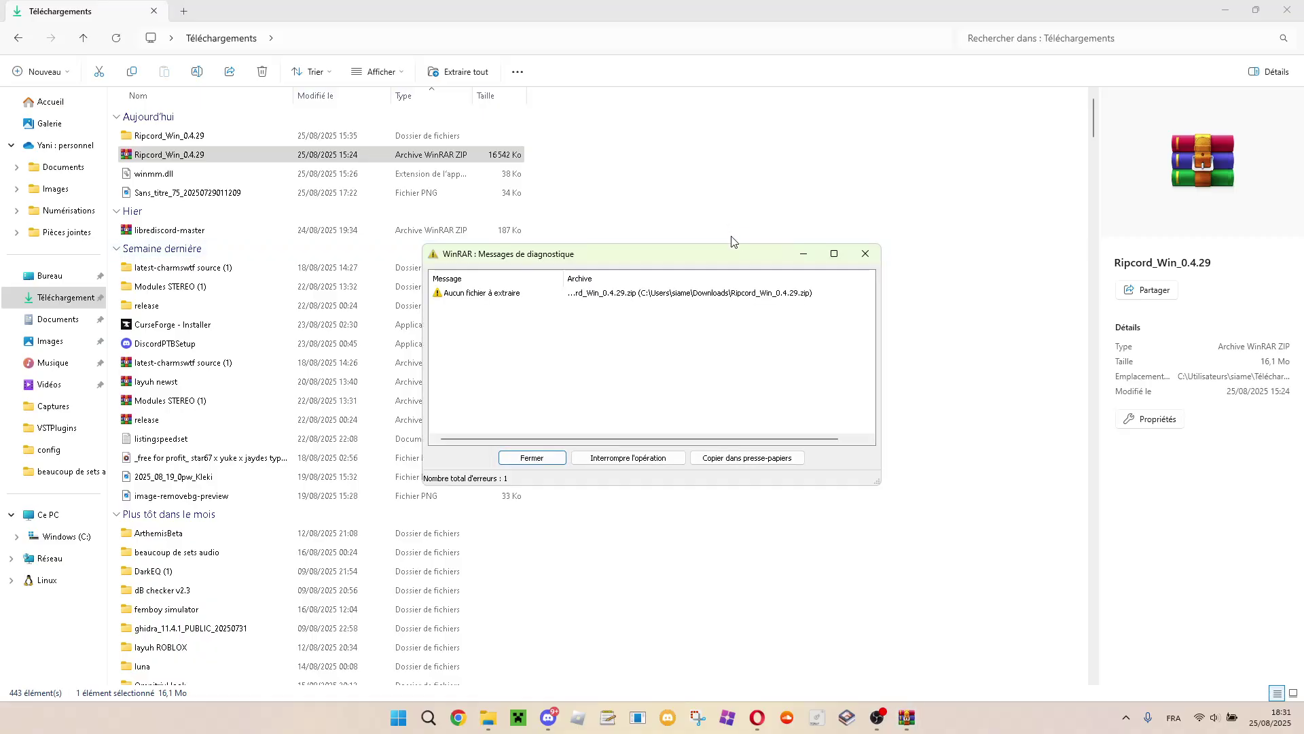
left_click(868, 256)
left_click(157, 173)
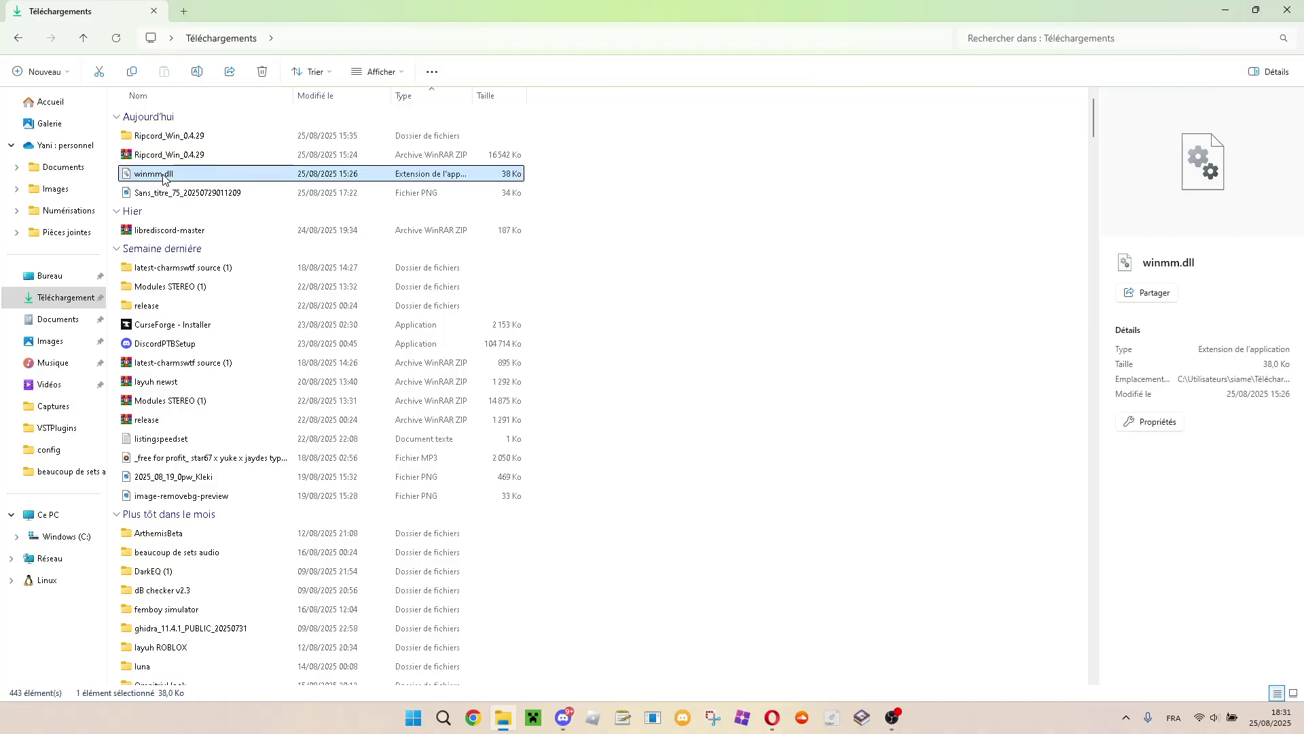
Copy winmm.dll into the Ripcord_Win_0.4.29 folder, replacing the existing copy.
right_click(160, 177)
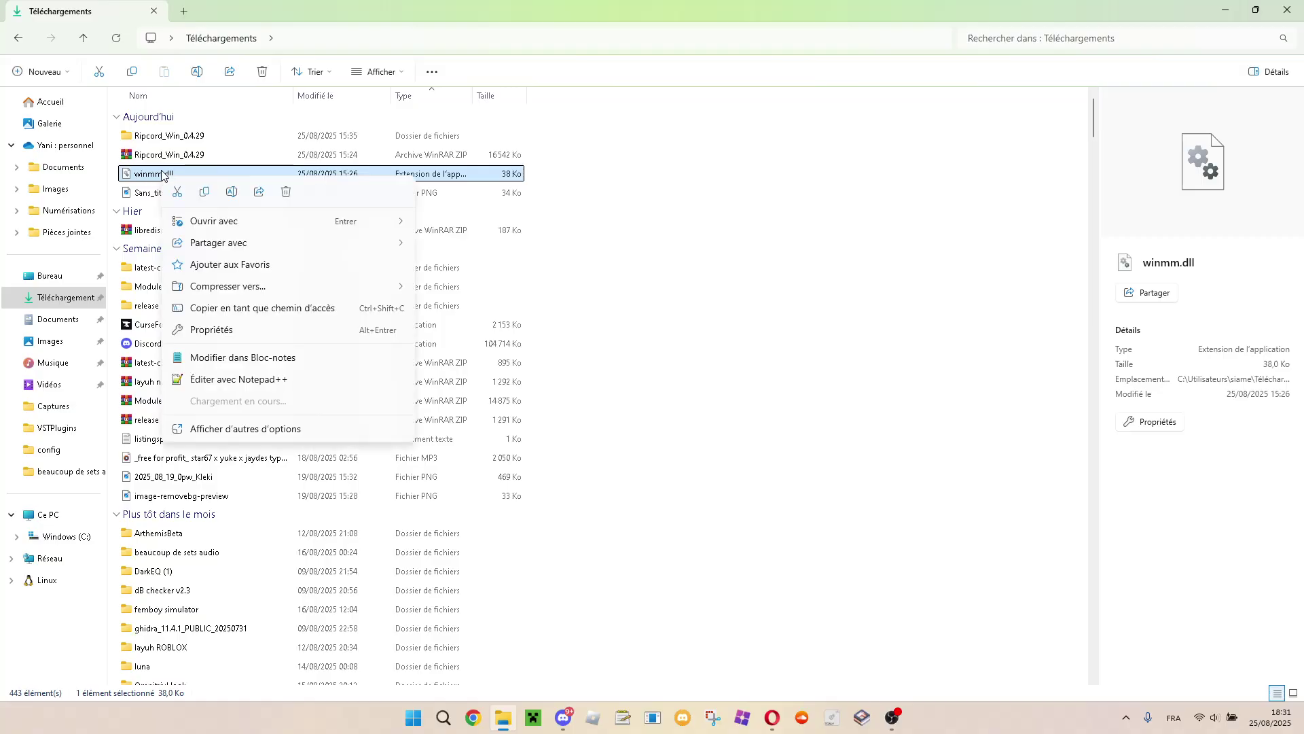
left_click(206, 192)
double_click(194, 136)
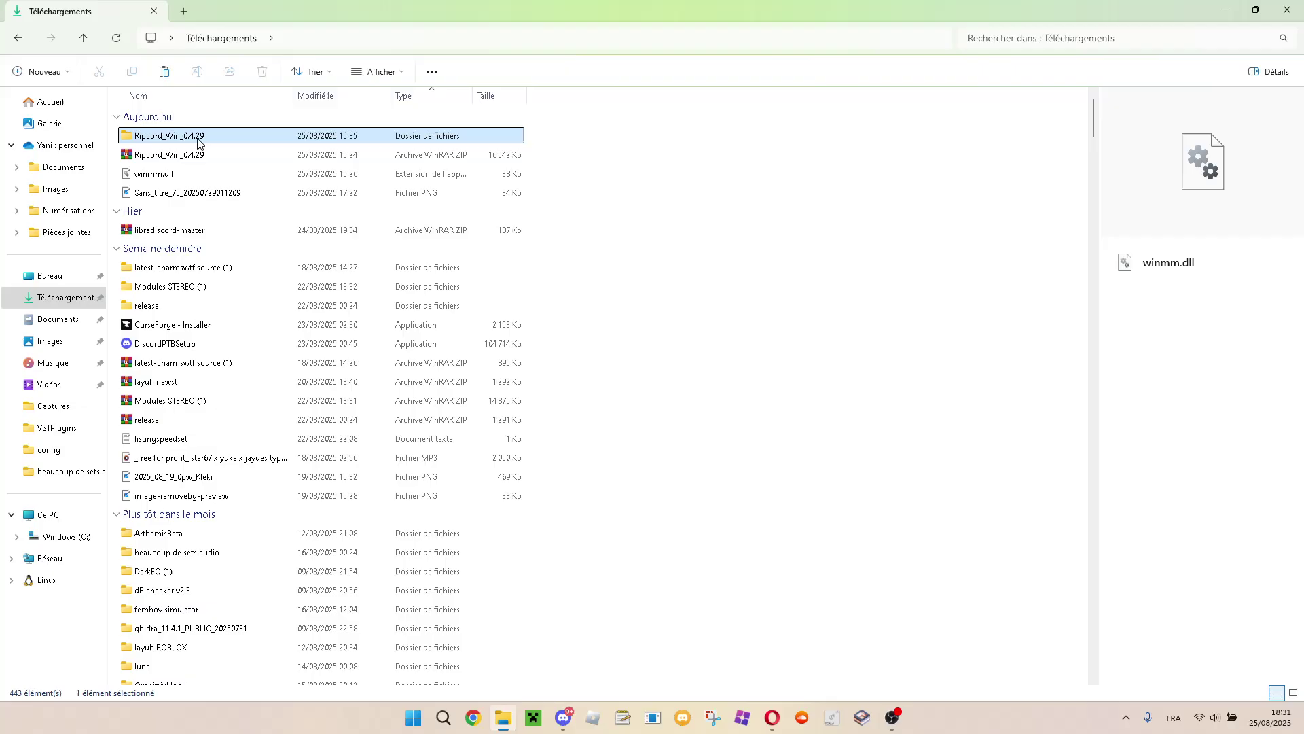
right_click(686, 291)
left_click(701, 313)
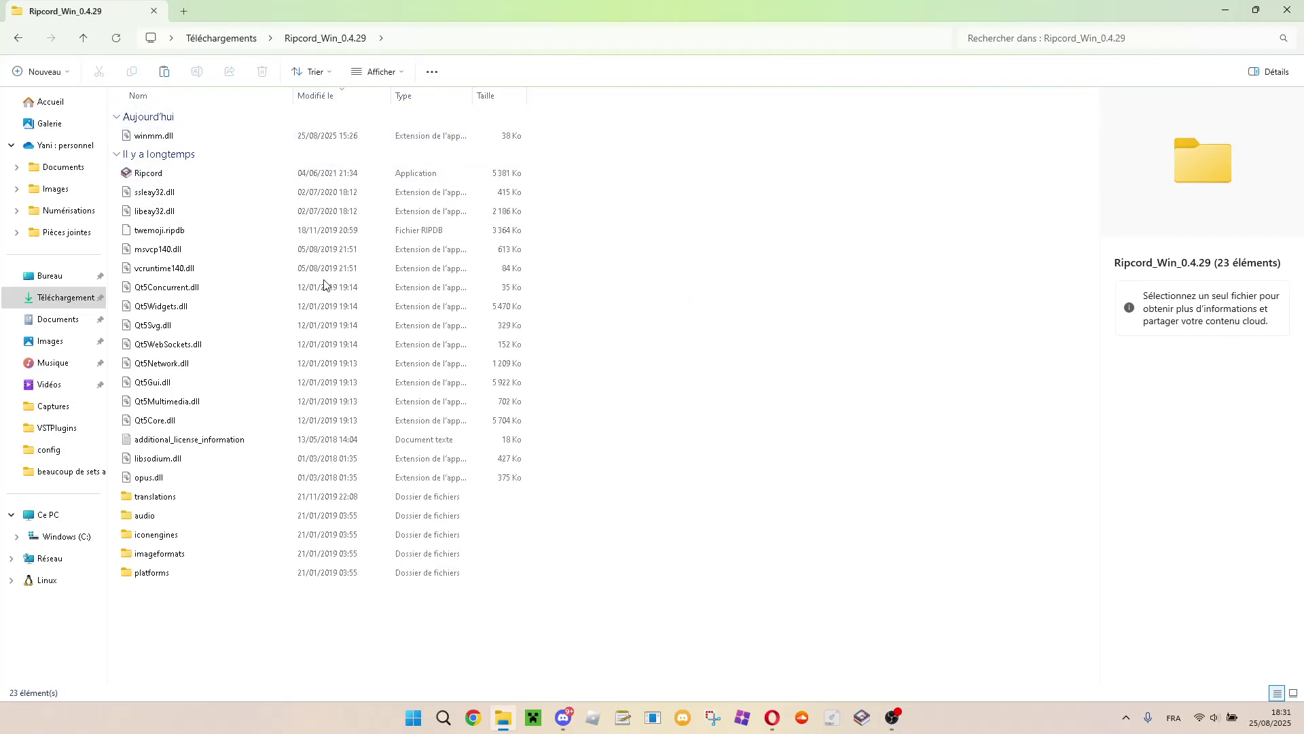
left_click(299, 262)
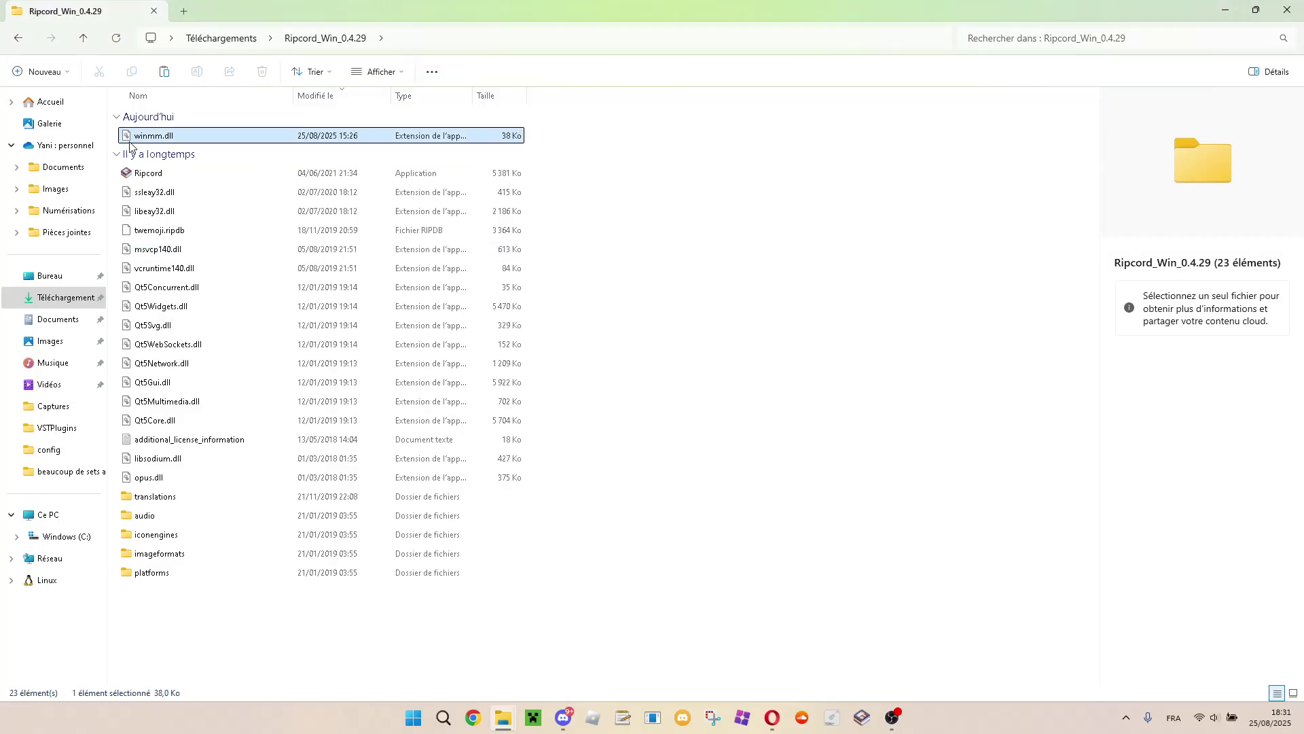
left_click(501, 323)
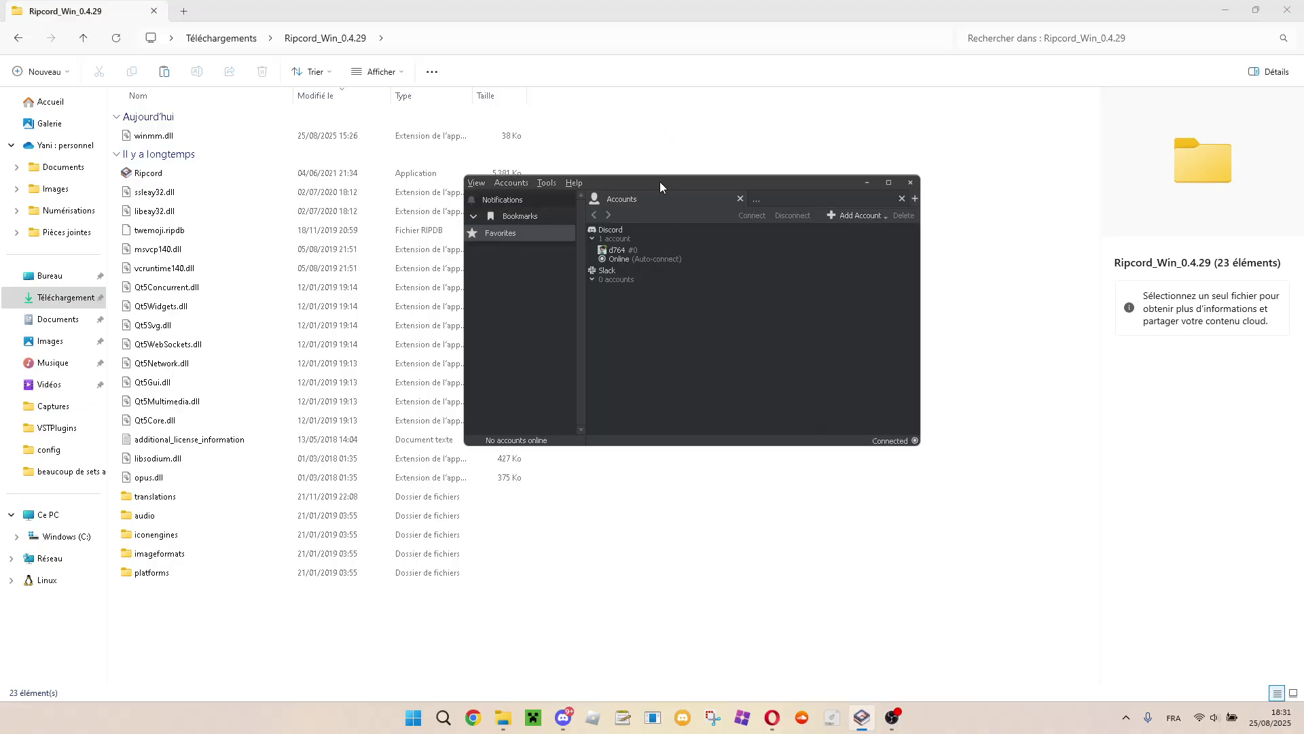
Nudge the Ripcord window and collapse the Shibuya server's channel list.
left_click_drag(660, 181, 647, 190)
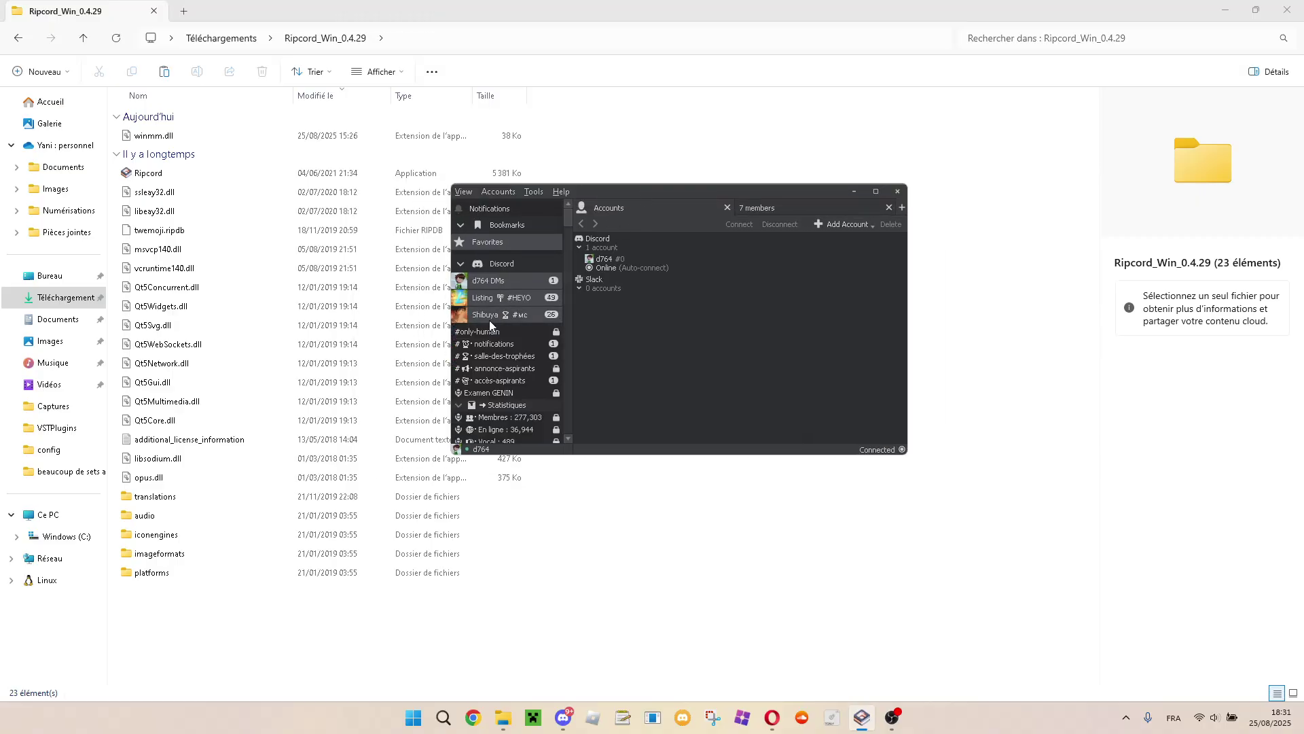
left_click(503, 315)
scroll(497, 391, "down", 4)
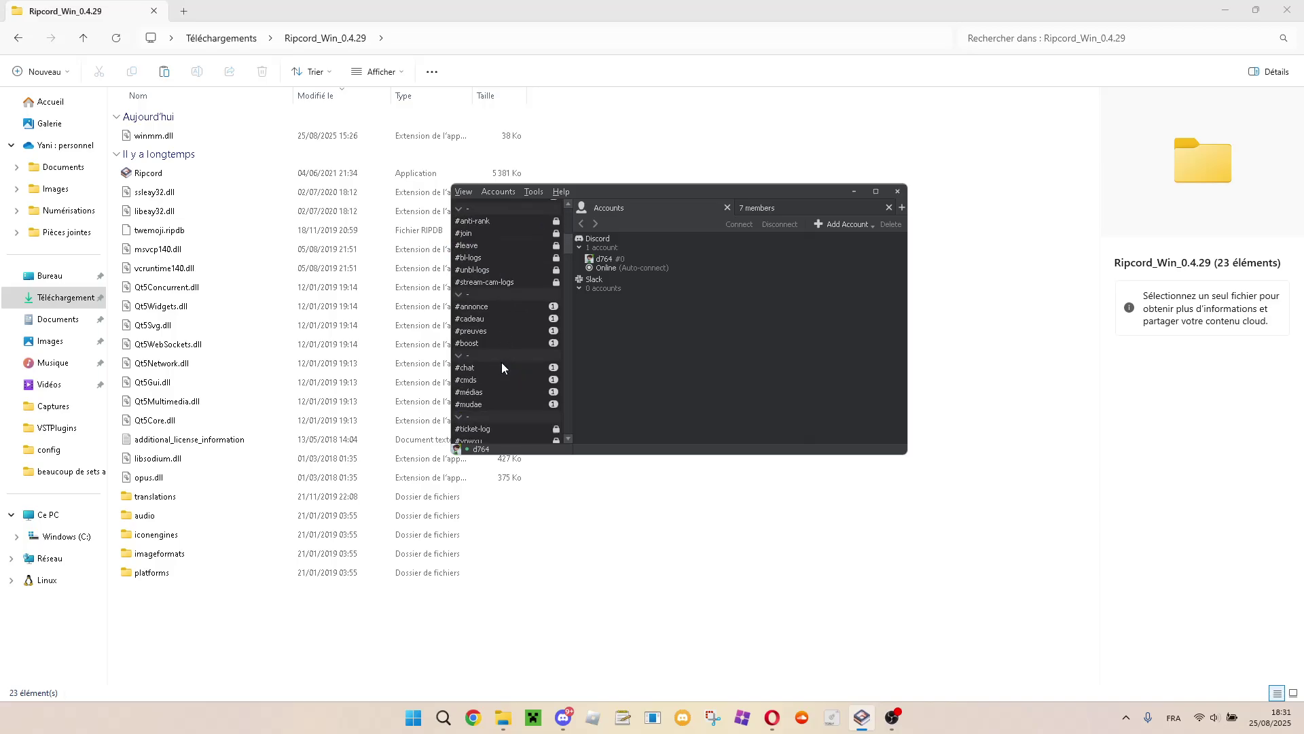
scroll(500, 363, "down", 3)
scroll(497, 357, "down", 4)
scroll(495, 350, "down", 3)
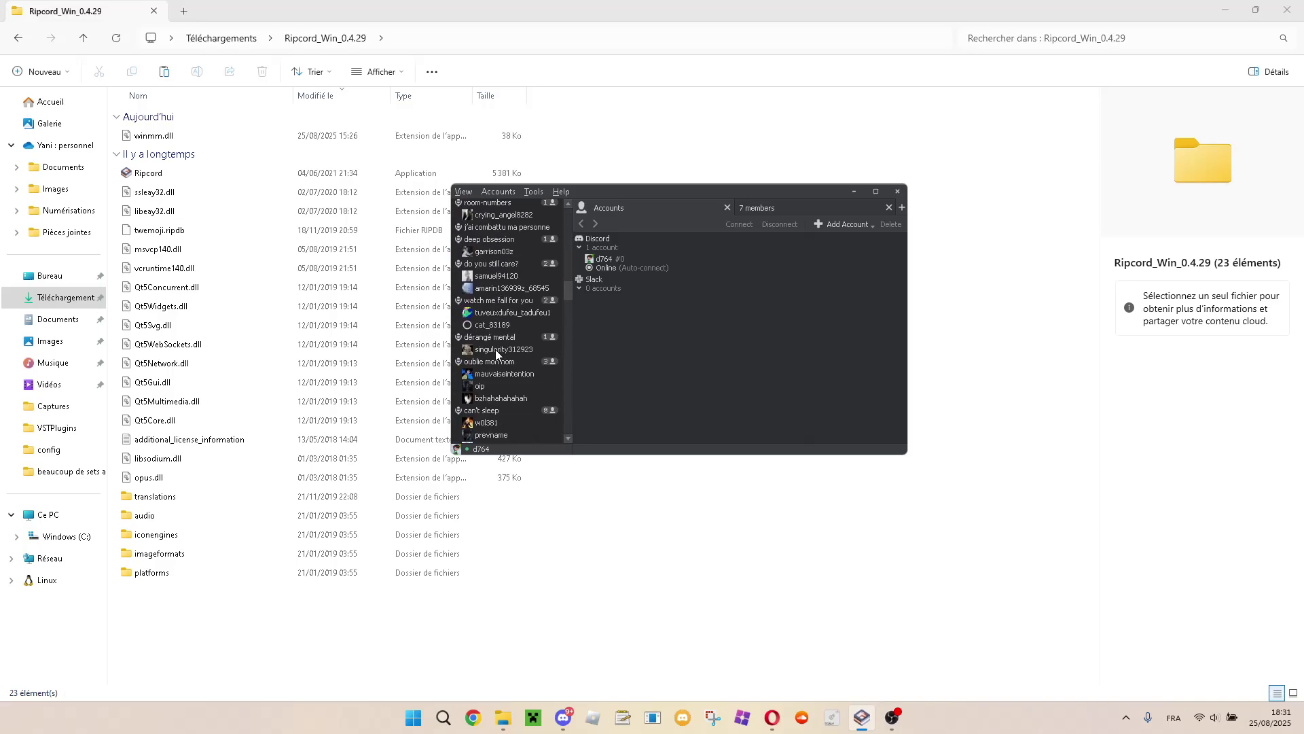
scroll(496, 356, "down", 3)
scroll(497, 377, "down", 3)
scroll(496, 375, "down", 3)
scroll(497, 374, "down", 1)
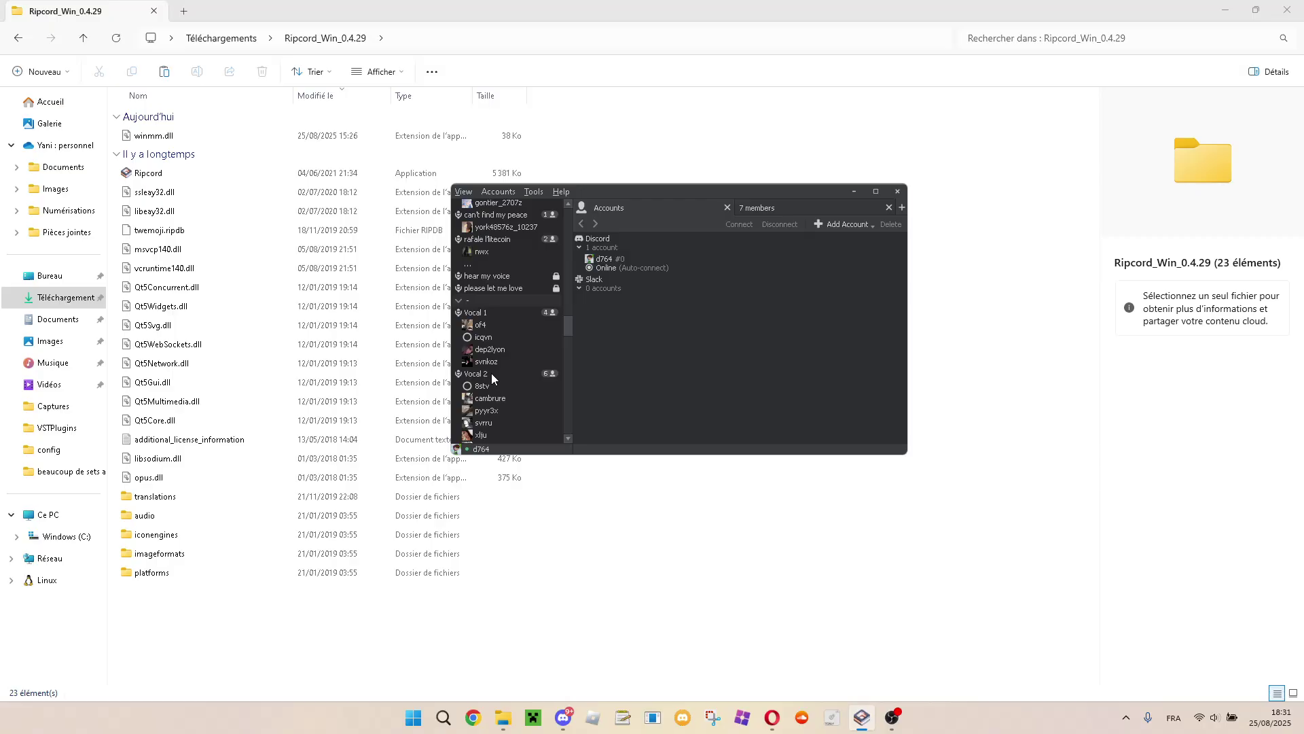
scroll(495, 288, "down", 1)
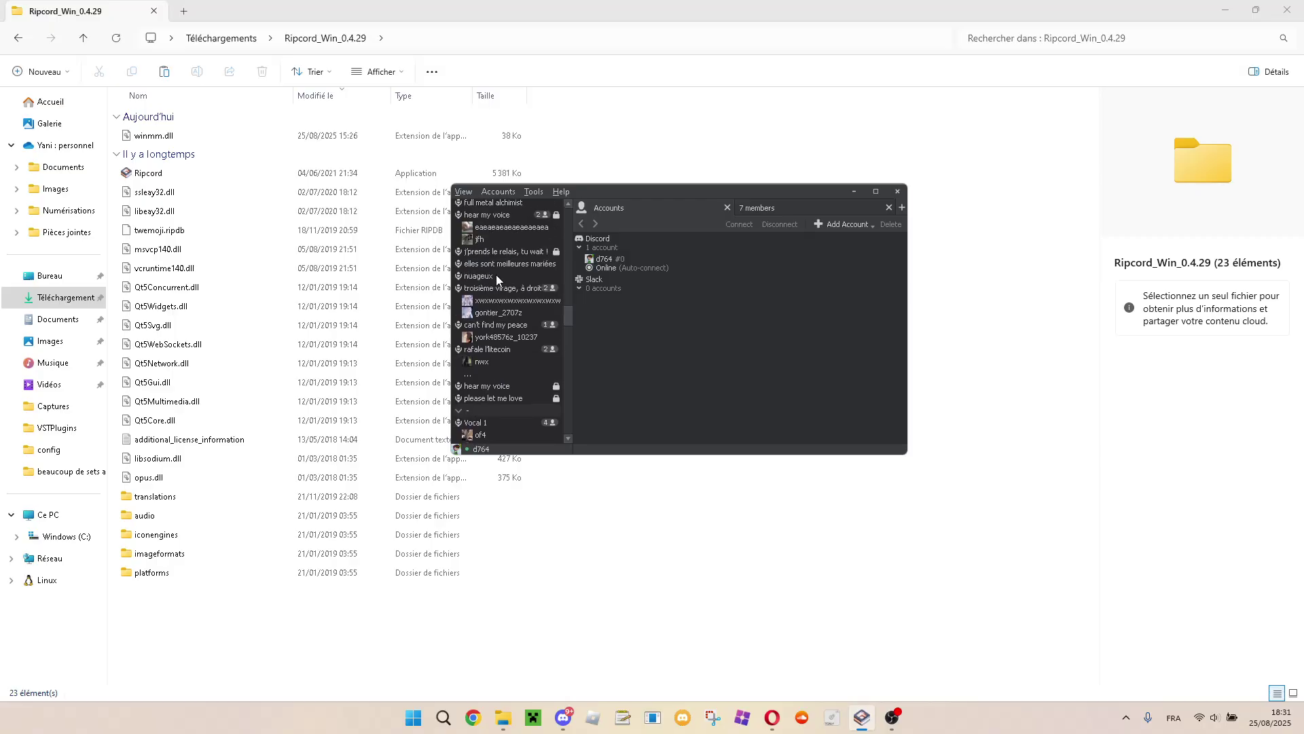
Join the nuageux voice channel and lower its gain to -17.3 dB.
left_click(535, 287)
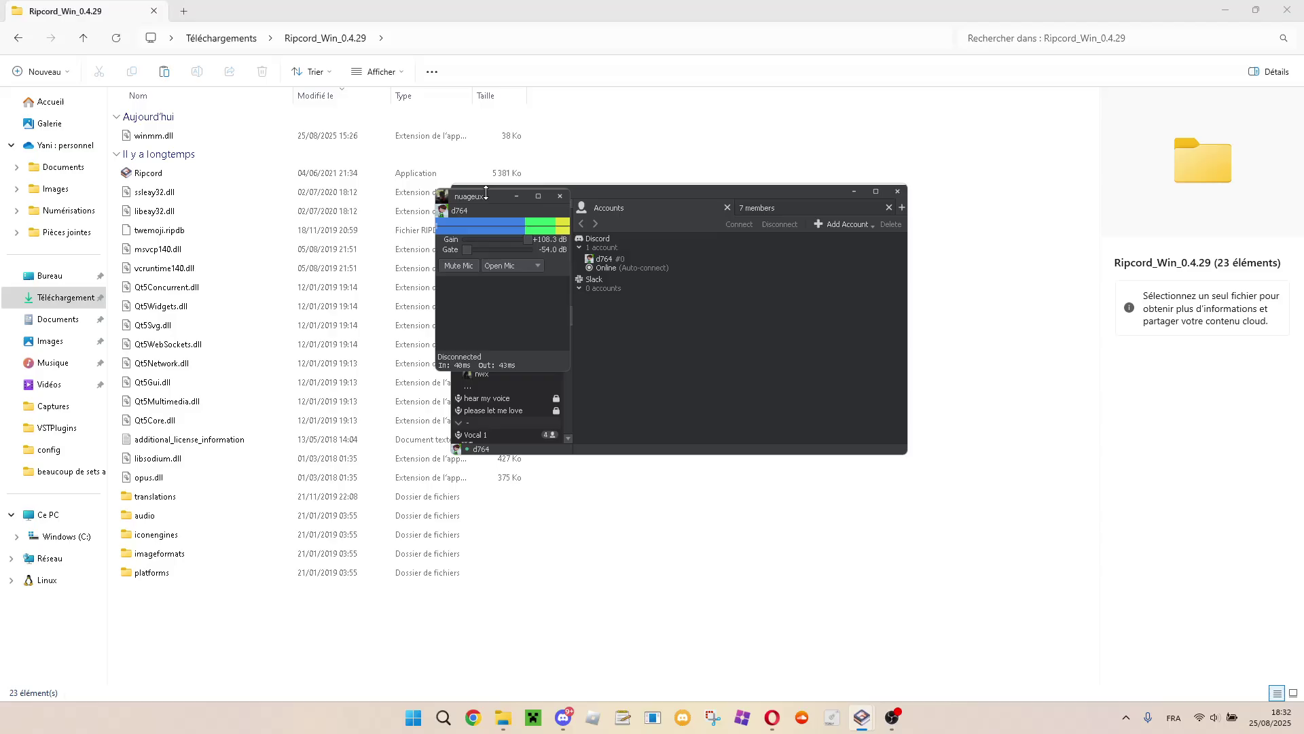
left_click_drag(477, 195, 681, 200)
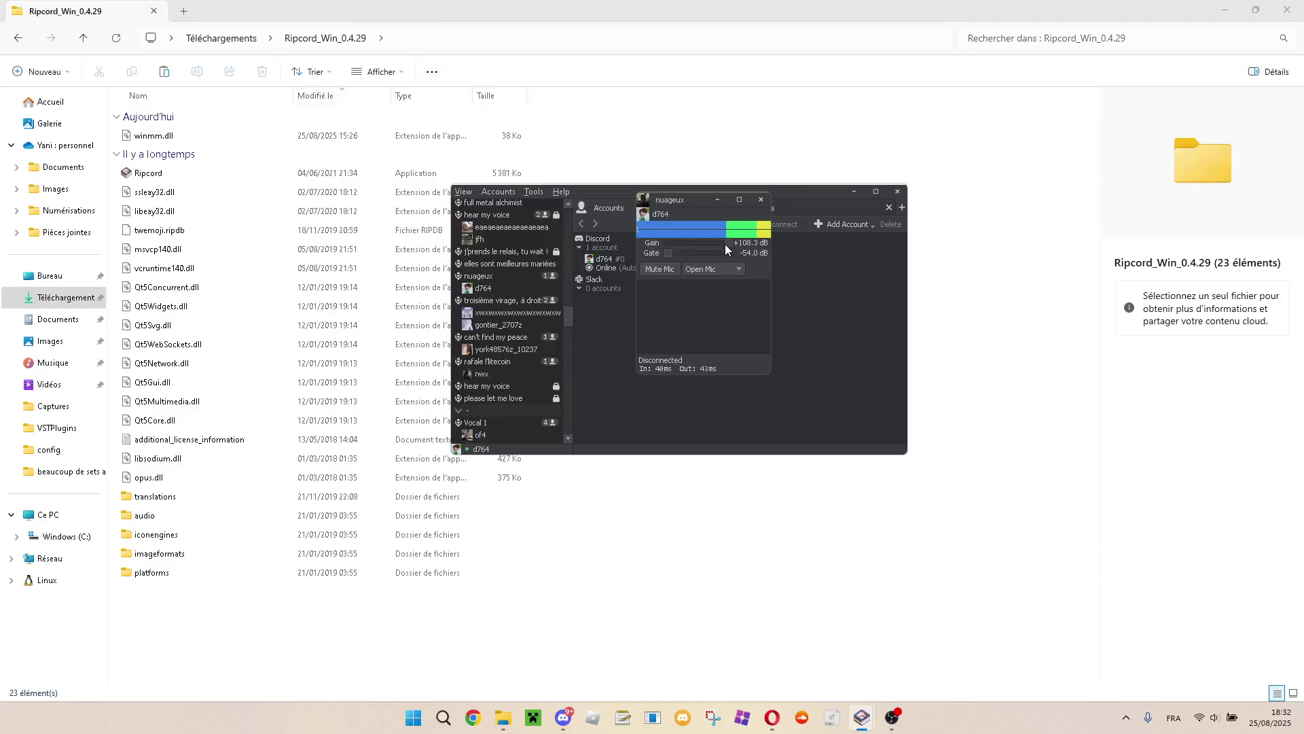
left_click_drag(726, 244, 690, 243)
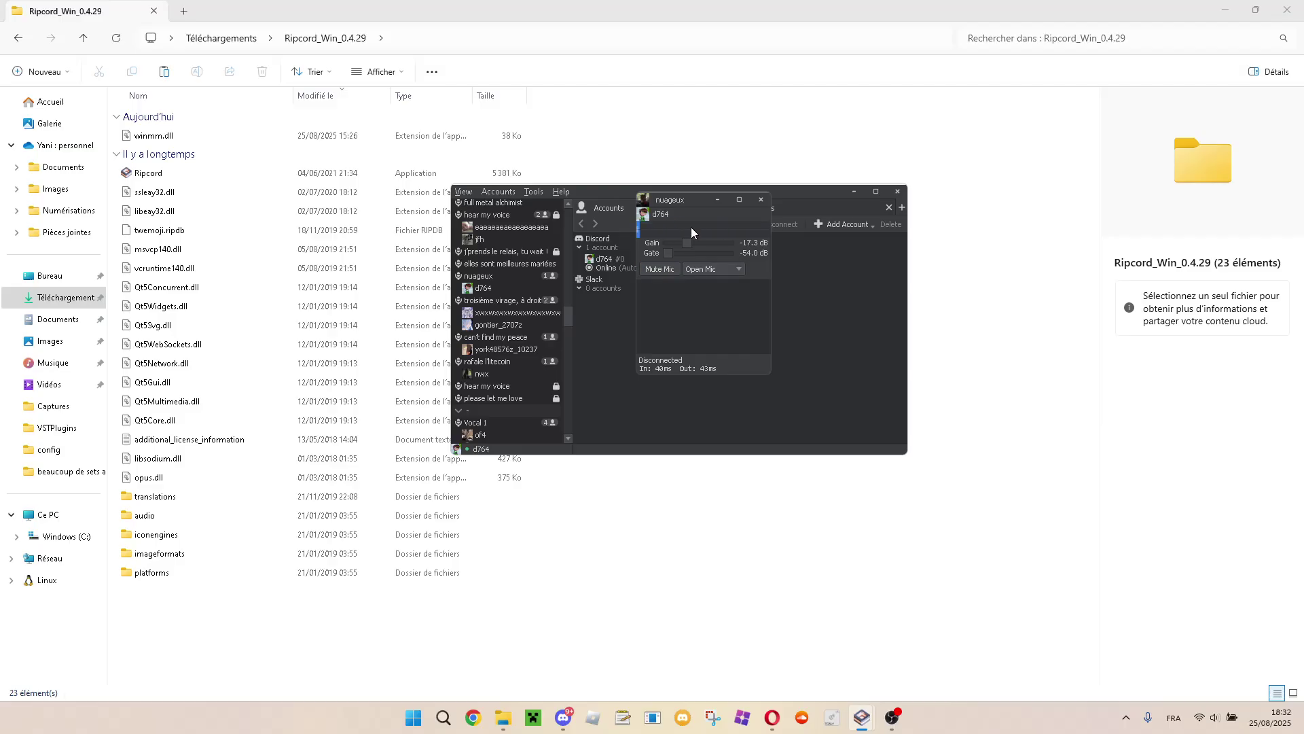
Close the voice panel and Ripcord, bringing OBS to the front.
left_click(760, 200)
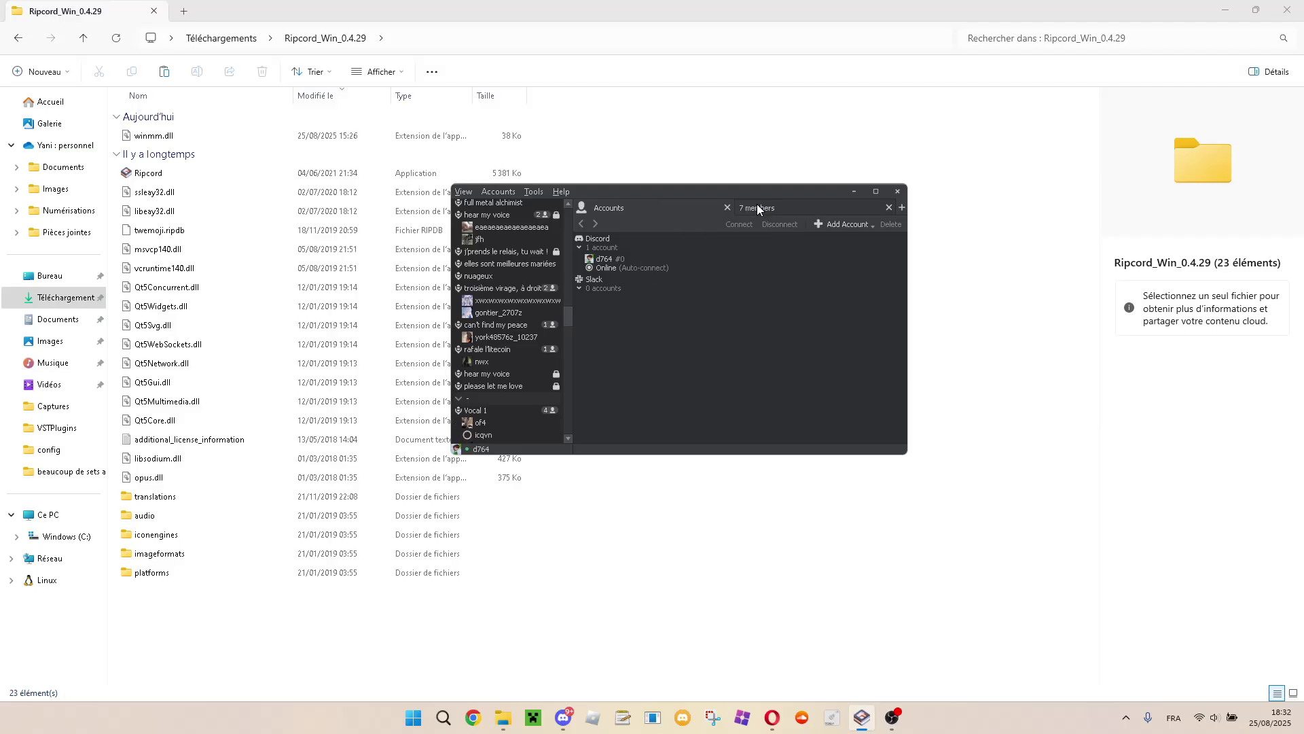
left_click(896, 192)
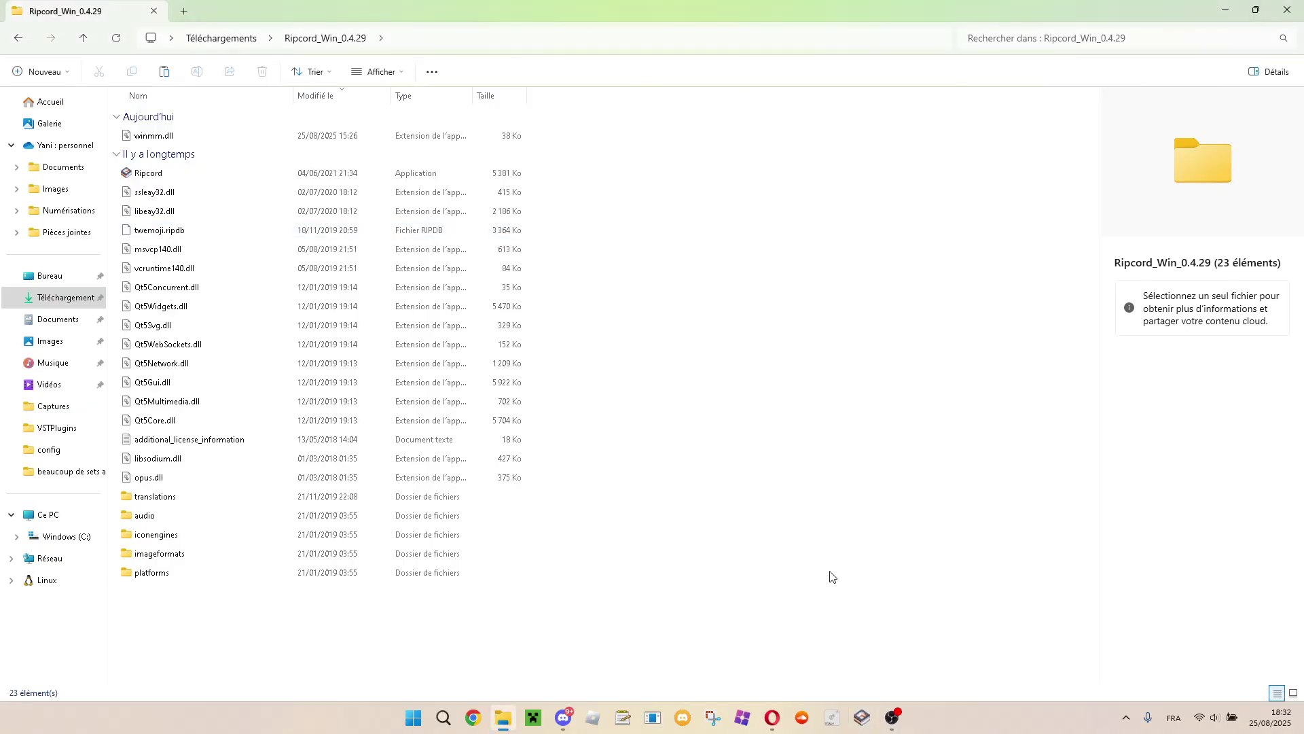
left_click(892, 718)
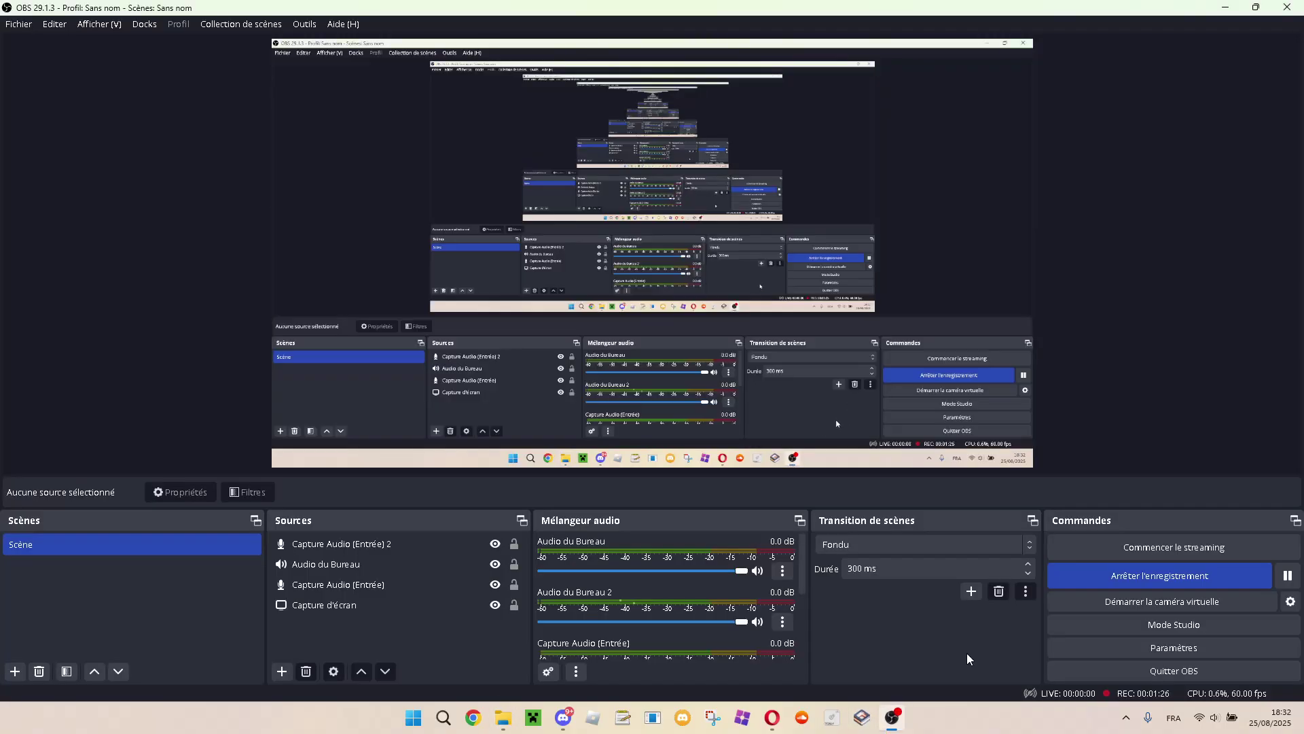